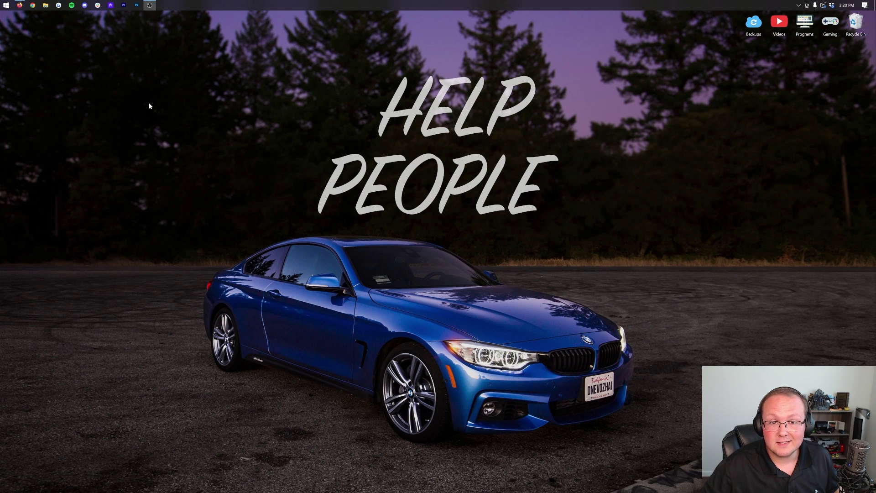
Step: Open the Minecraft Launcher and start Minecraft for Windows
click(6, 5)
click(141, 77)
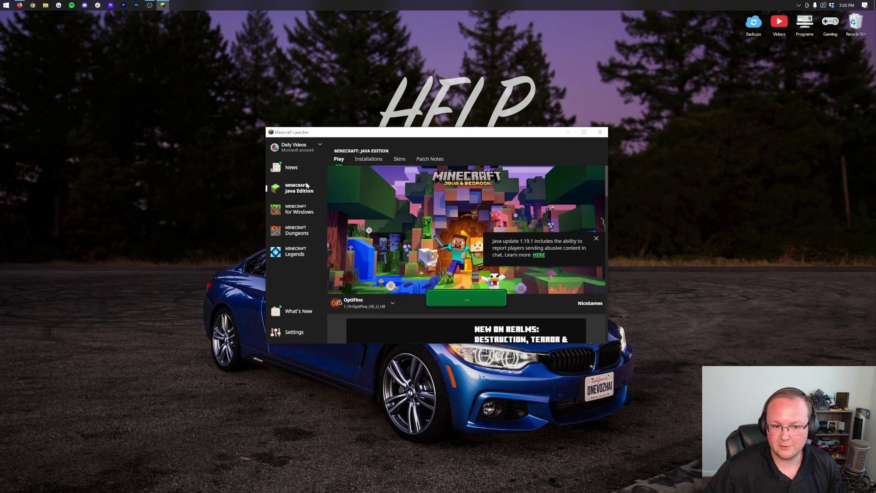
click(306, 209)
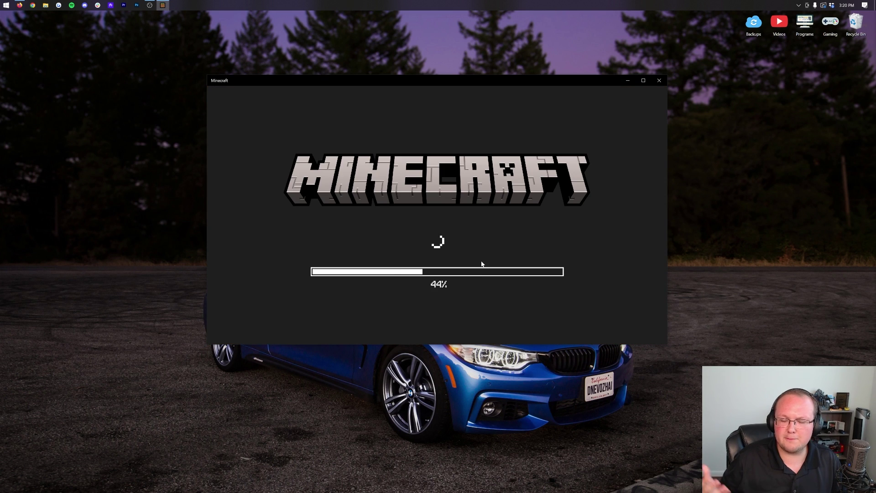
Step: Search Windows for the Minecraft app and dismiss the results
click(2, 2)
text(minte)
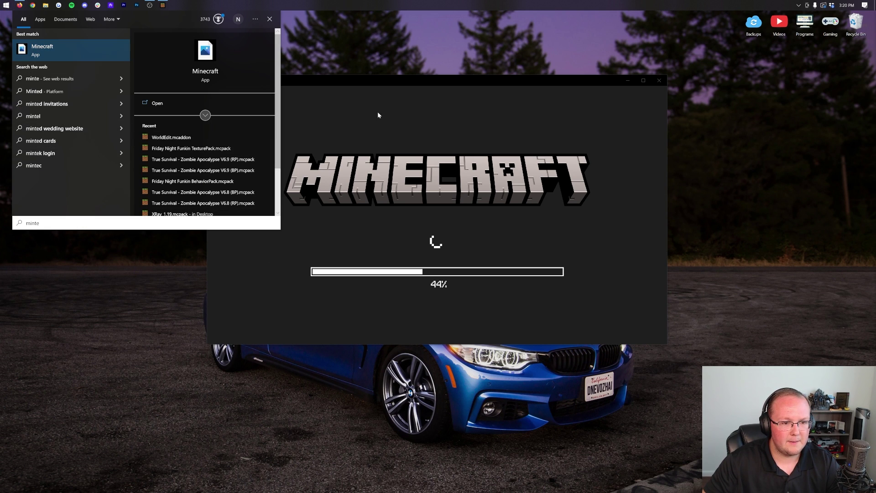
click(397, 128)
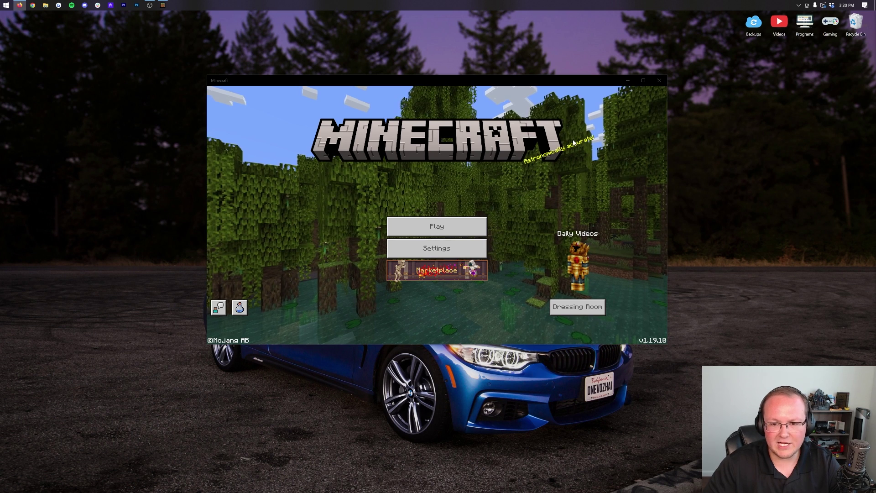
Step: Close Minecraft and open the Microsoft Store
click(659, 81)
click(2, 3)
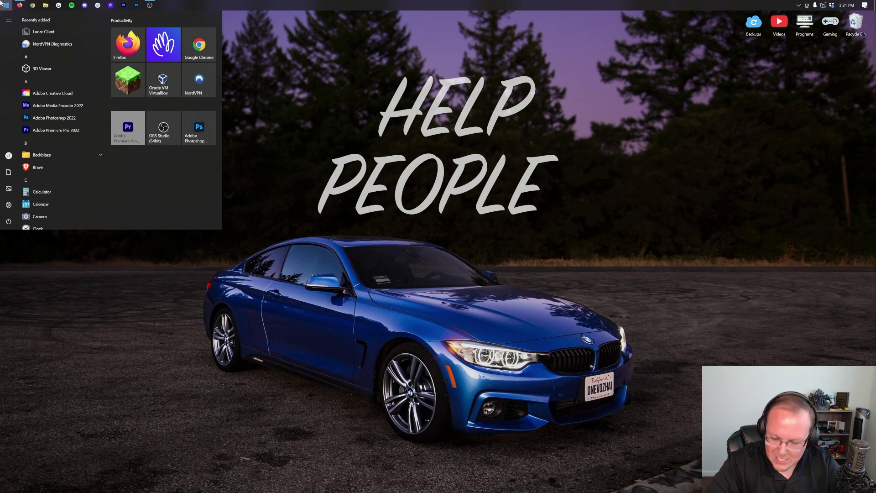
text(store)
key(Return)
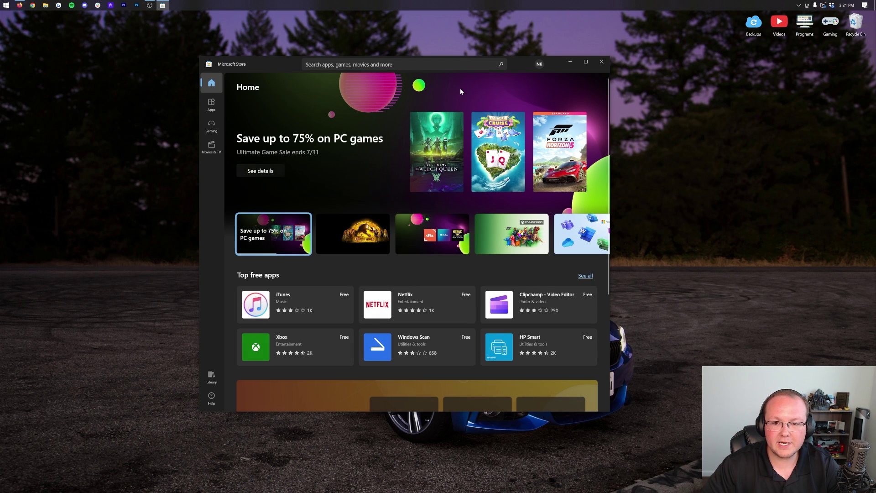
Step: Get updates for the apps in the Microsoft Store library and close the Store
click(211, 375)
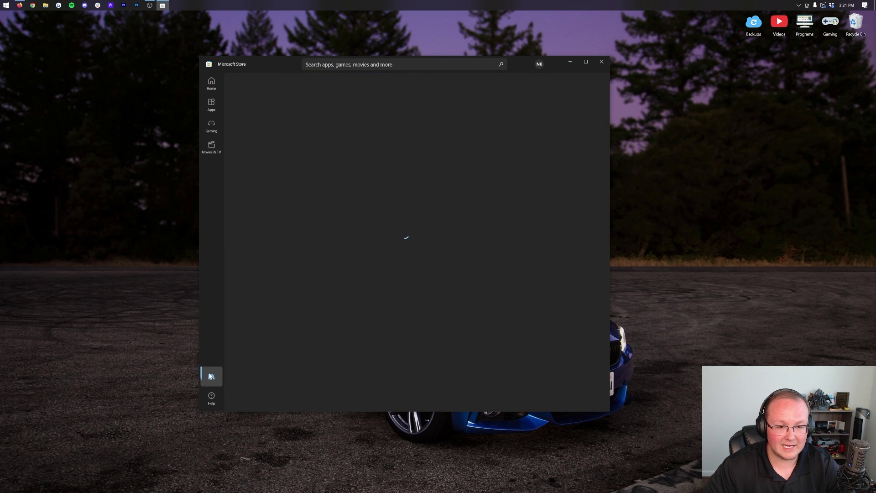
click(573, 107)
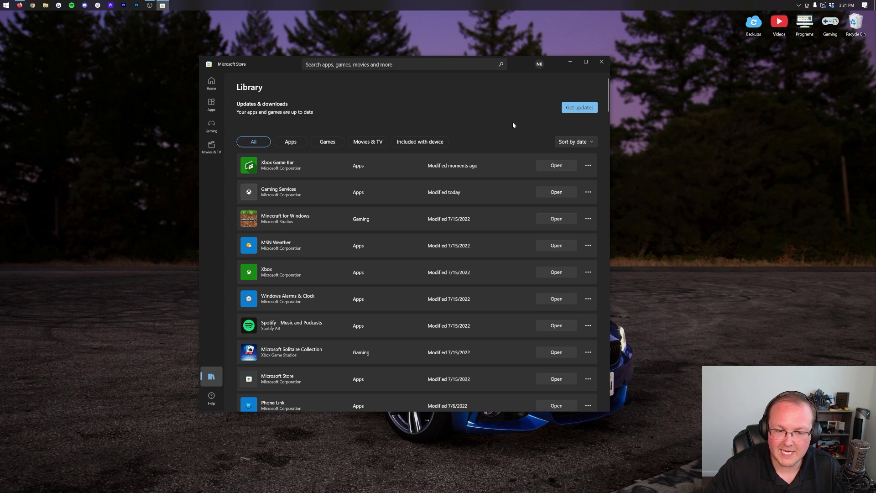
click(605, 63)
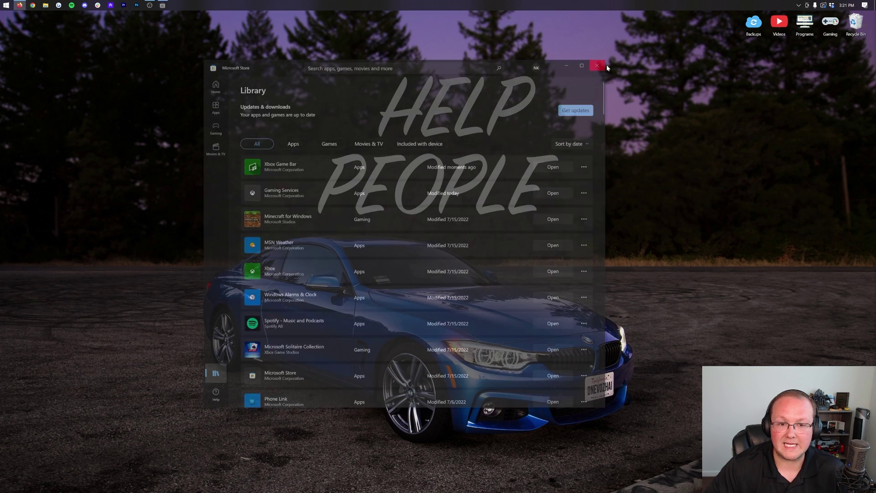
click(2, 3)
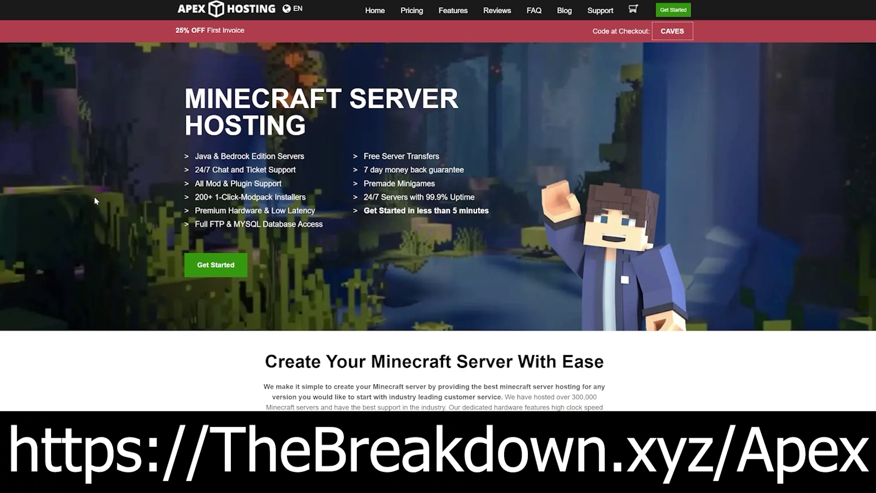
Step: Review the Apex Hosting feature list and the service benefits further down the page
drag(194, 174, 315, 211)
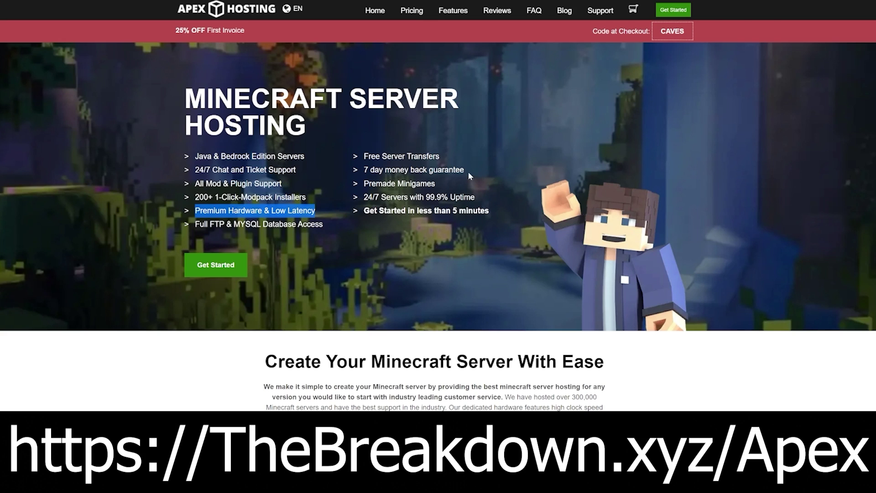
drag(364, 210, 491, 219)
scroll(480, 252, down, 5)
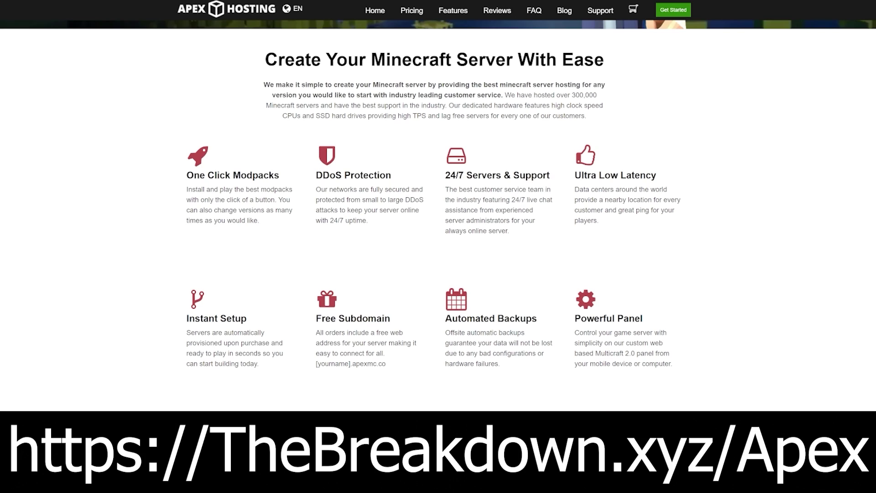
drag(318, 199, 336, 210)
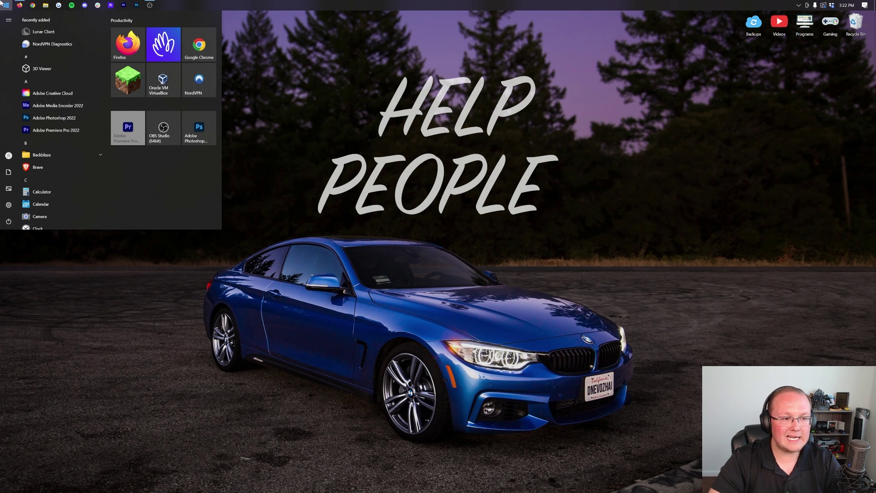
Step: Open the Xbox app and browse My Library for the Minecraft titles
text(xbox)
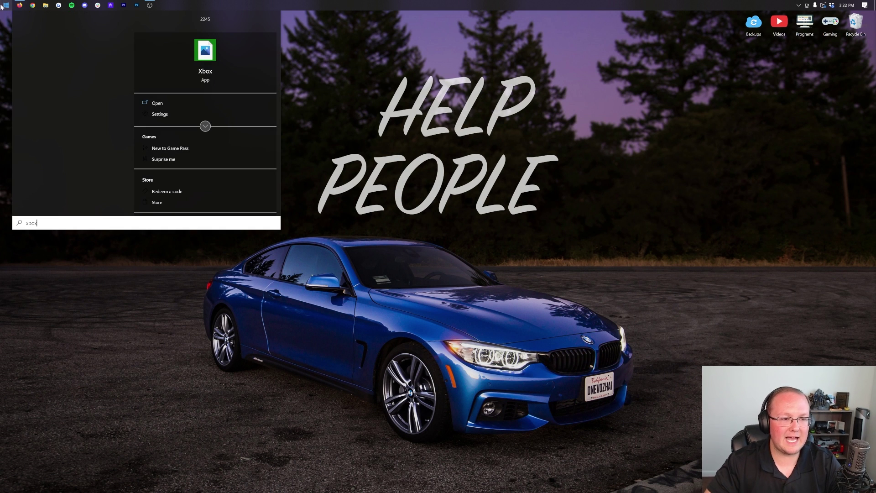
click(39, 45)
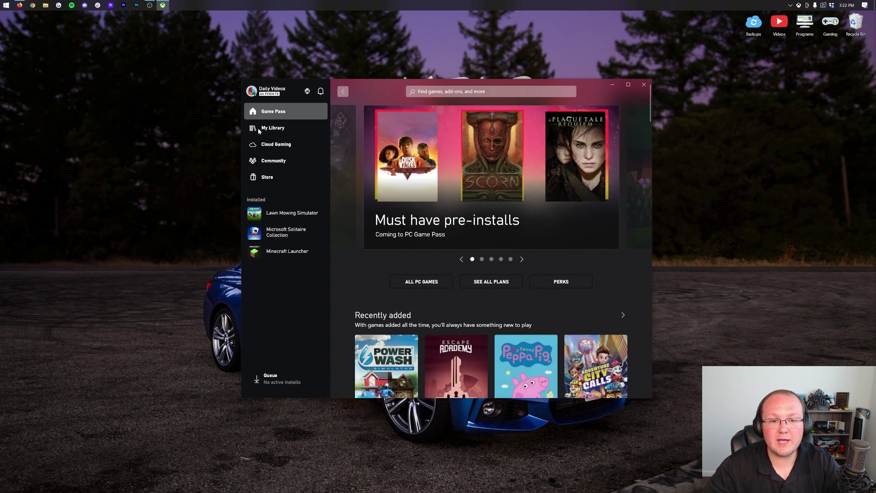
click(271, 130)
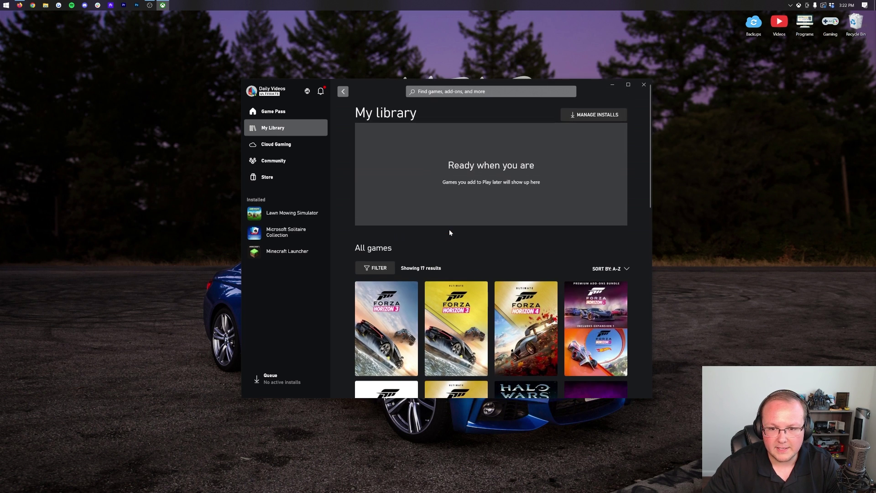
scroll(439, 210, down, 1)
scroll(440, 209, down, 2)
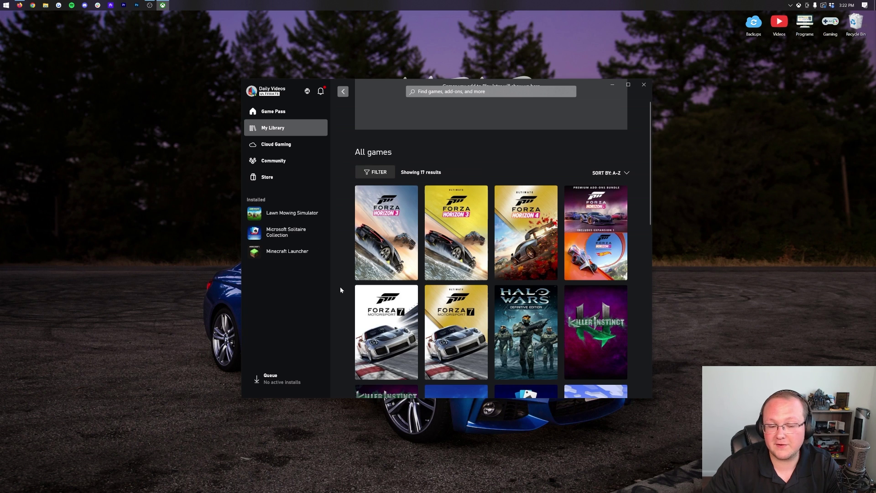
scroll(340, 290, down, 10)
right_click(277, 256)
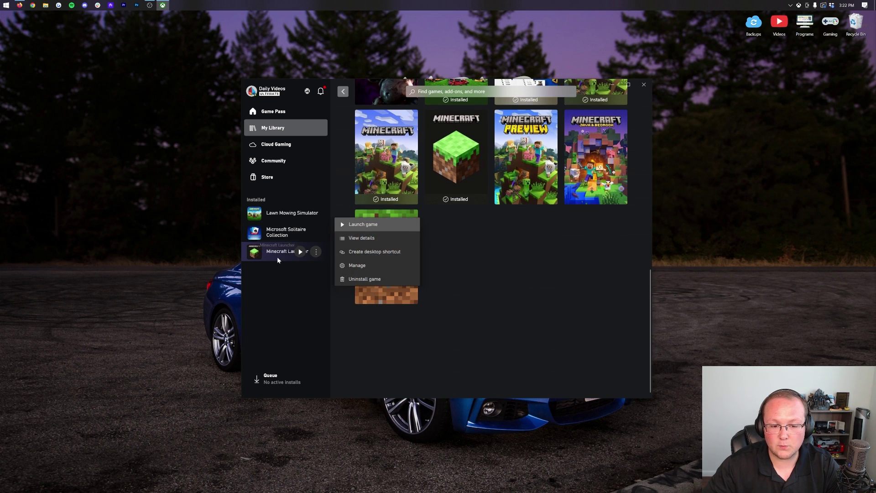
click(287, 278)
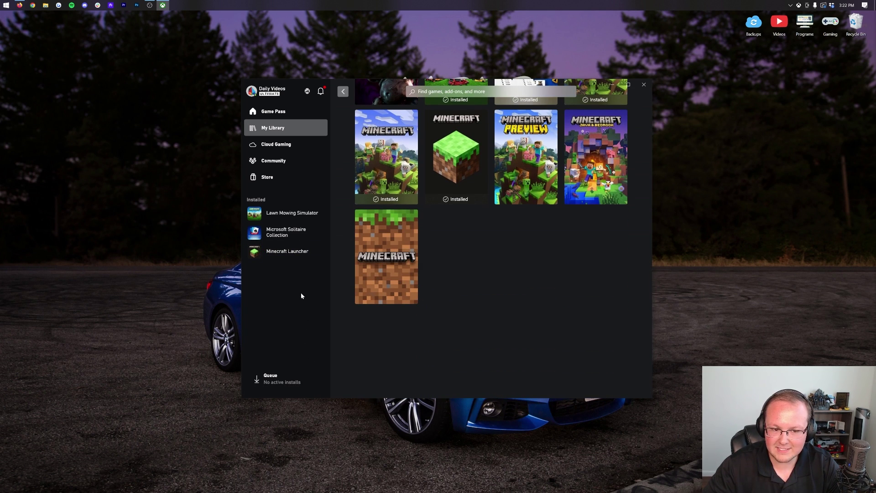
scroll(381, 317, up, 12)
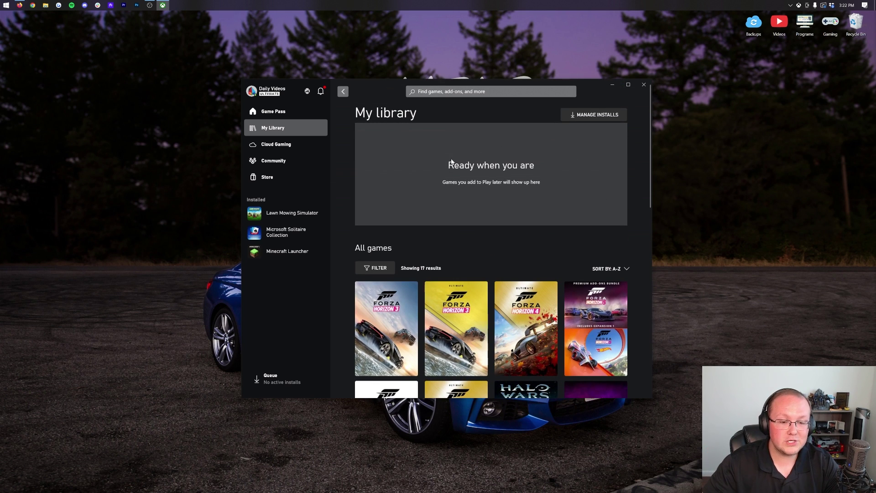
Step: Open the Minecraft Launcher's details, inspect the Files options in its management settings and close them
mouse_move(274, 245)
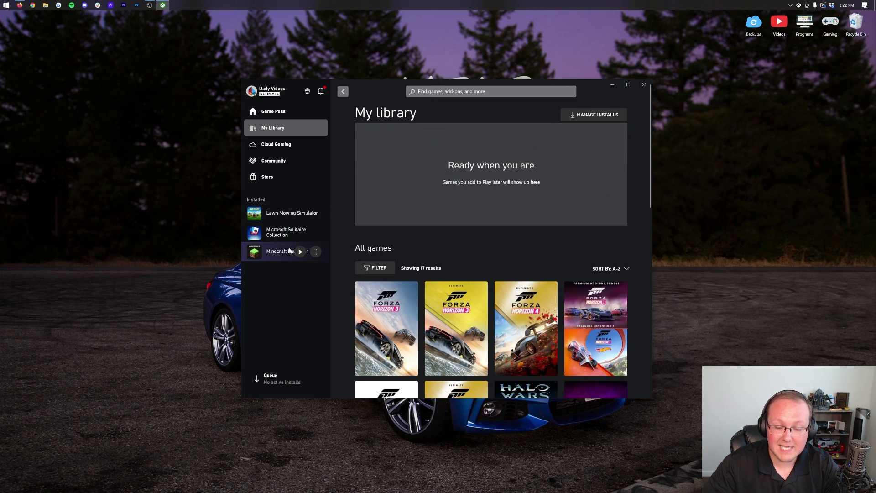
click(315, 251)
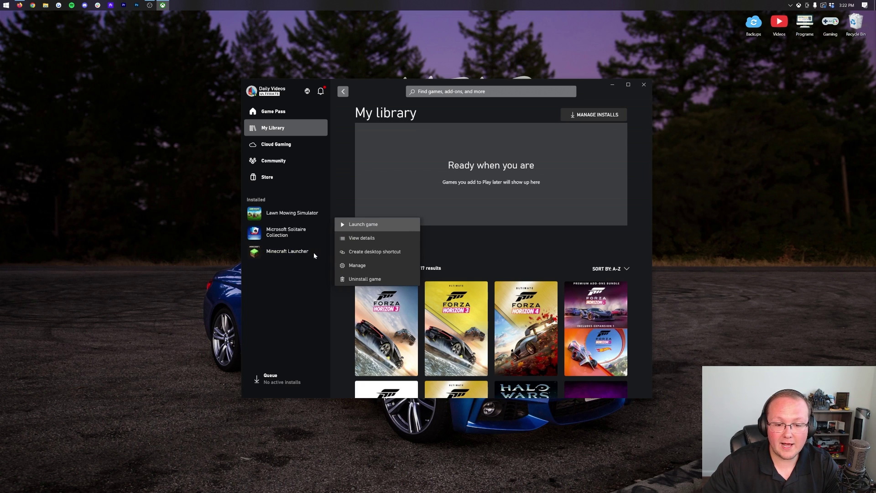
click(362, 239)
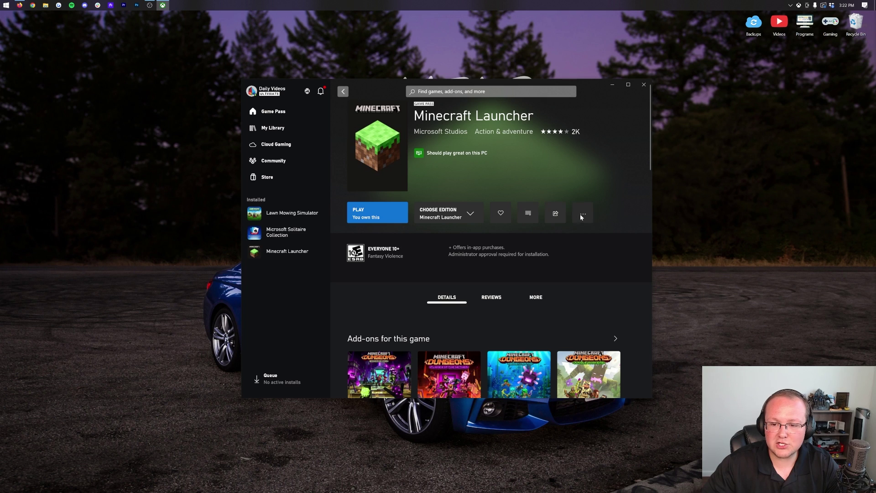
click(581, 216)
click(580, 201)
click(582, 213)
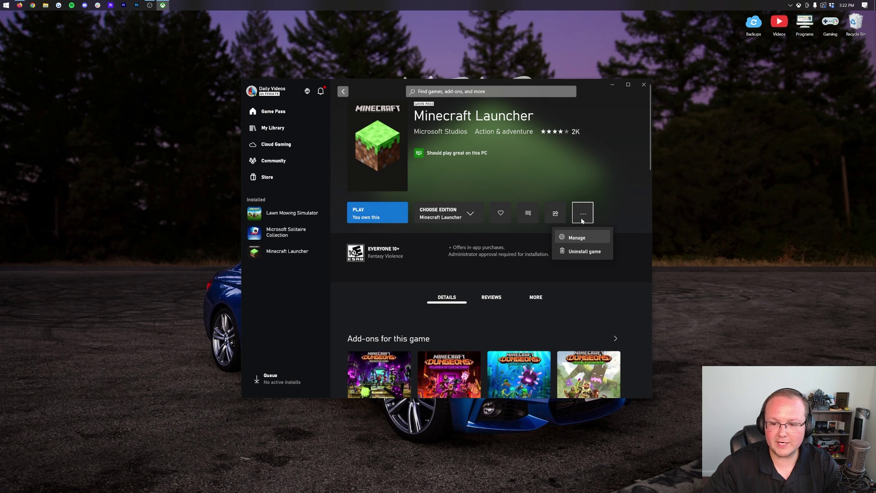
click(576, 237)
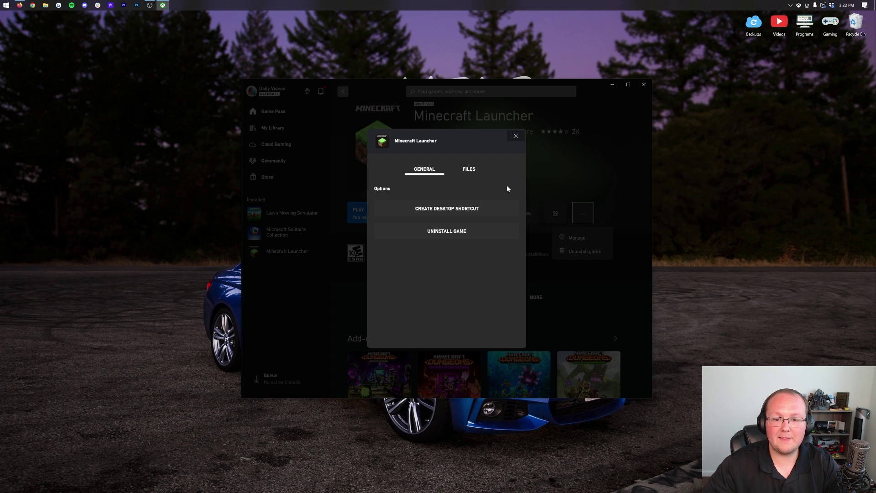
click(464, 172)
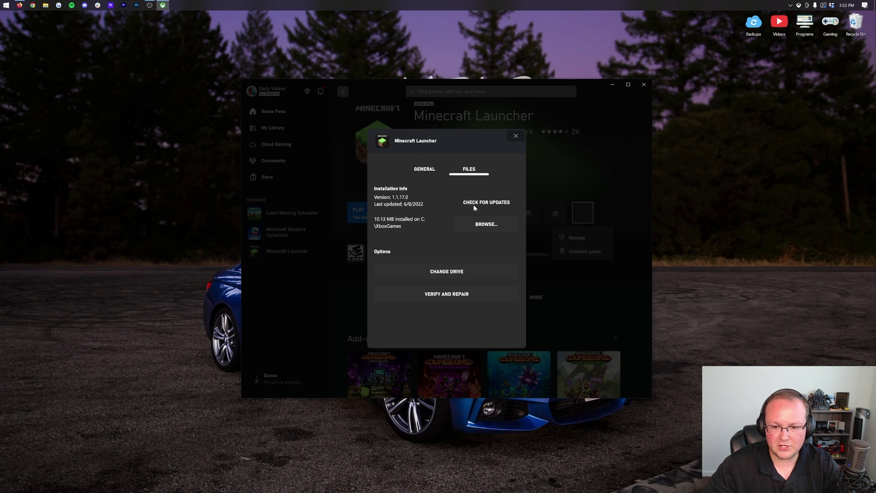
click(516, 135)
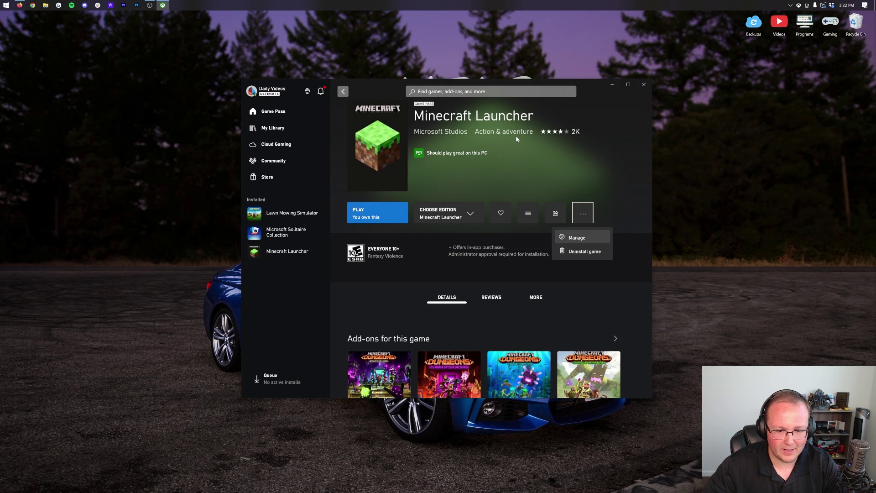
Step: Return to My Library and examine the Minecraft Launcher's Files options once more through its details page
click(292, 114)
click(274, 128)
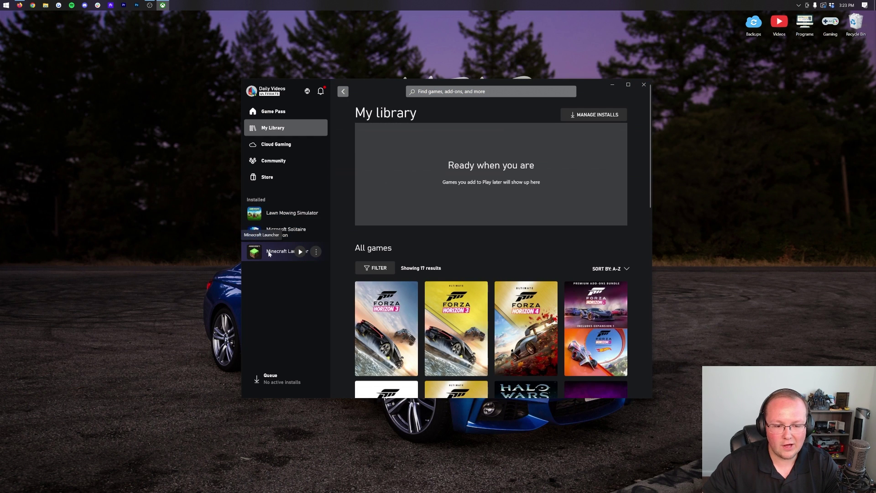
click(315, 252)
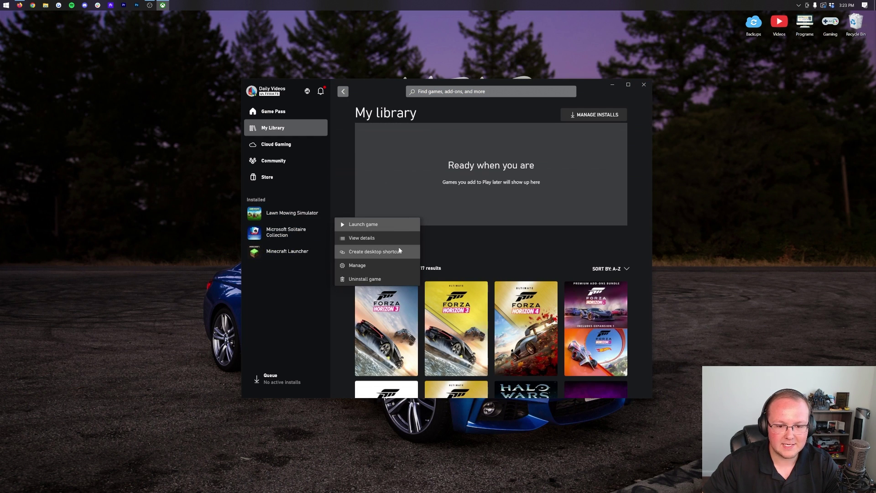
click(385, 238)
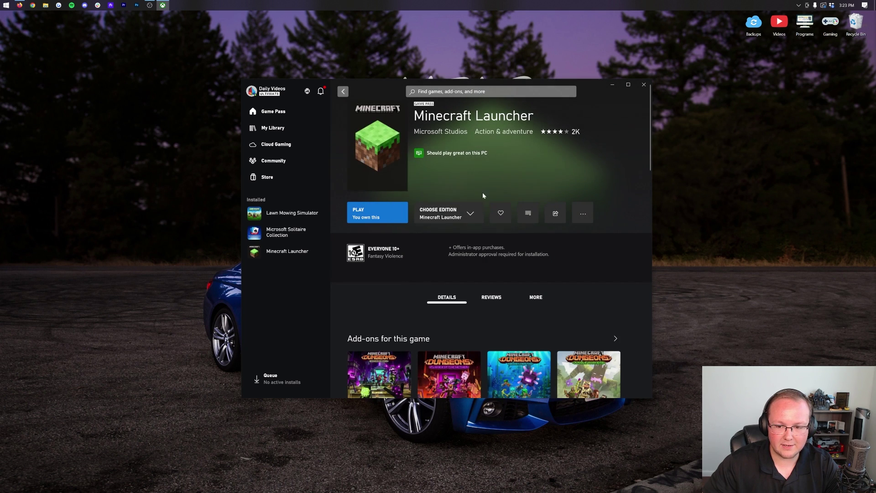
click(583, 213)
click(579, 237)
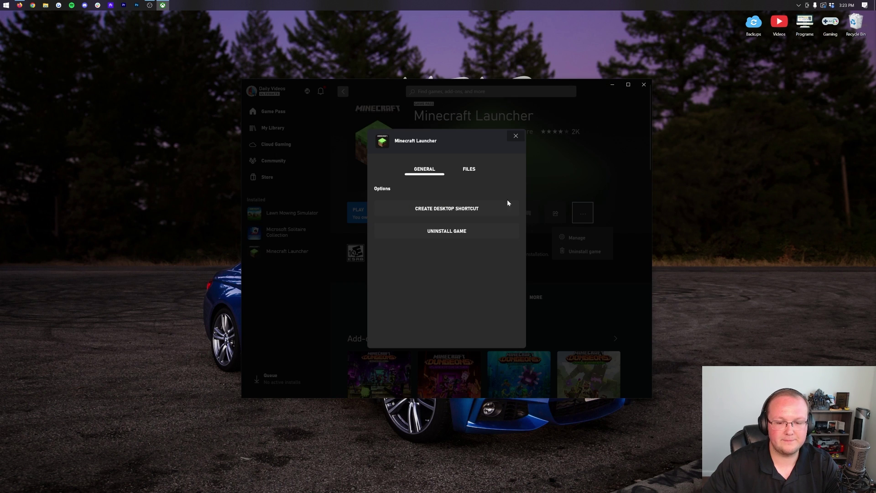
click(469, 169)
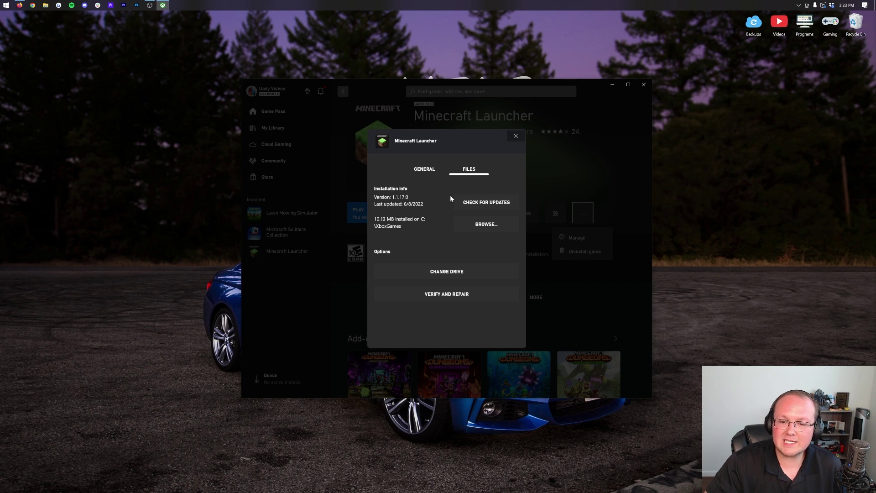
click(516, 136)
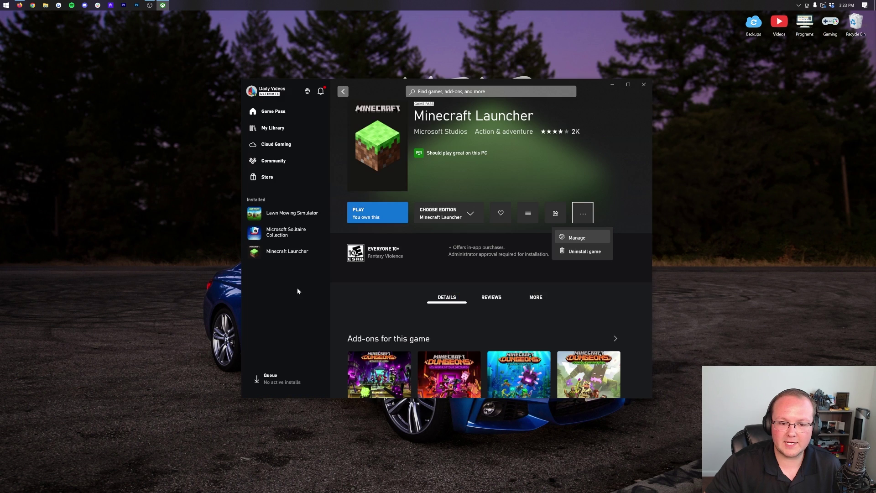
Step: Verify and repair the Minecraft Launcher installation from its file management options
right_click(313, 251)
click(360, 265)
click(470, 170)
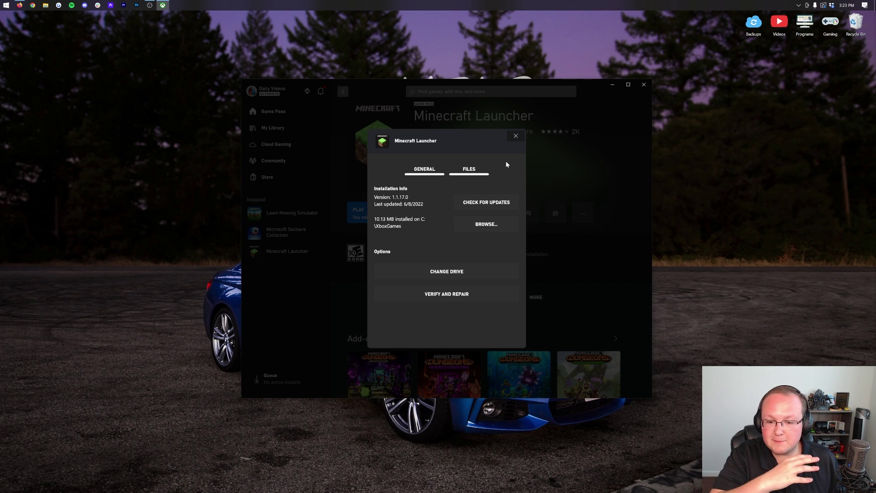
click(460, 297)
click(437, 274)
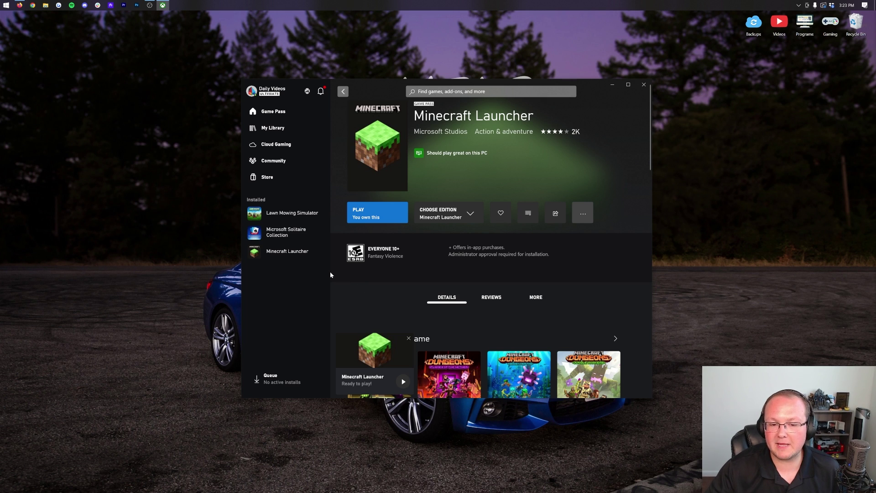
Step: Search Windows for Minecraft and launch the Minecraft game instead of the launcher
click(6, 5)
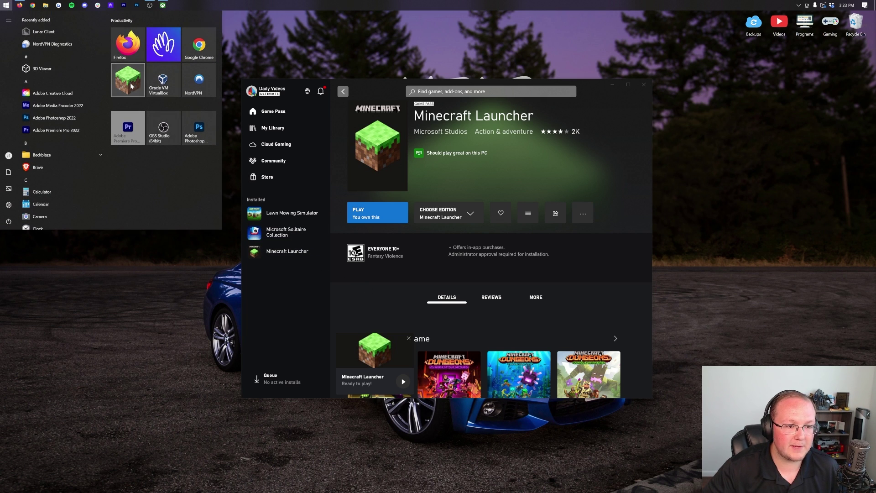
text(minecraft)
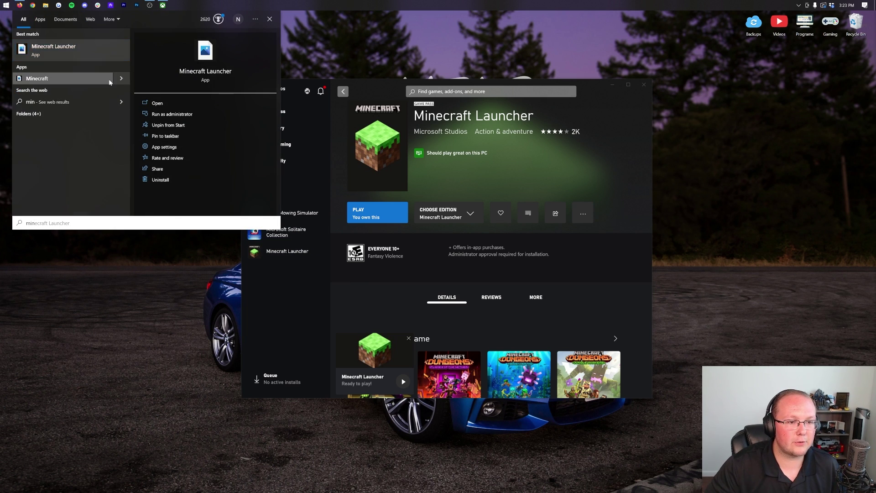
click(69, 79)
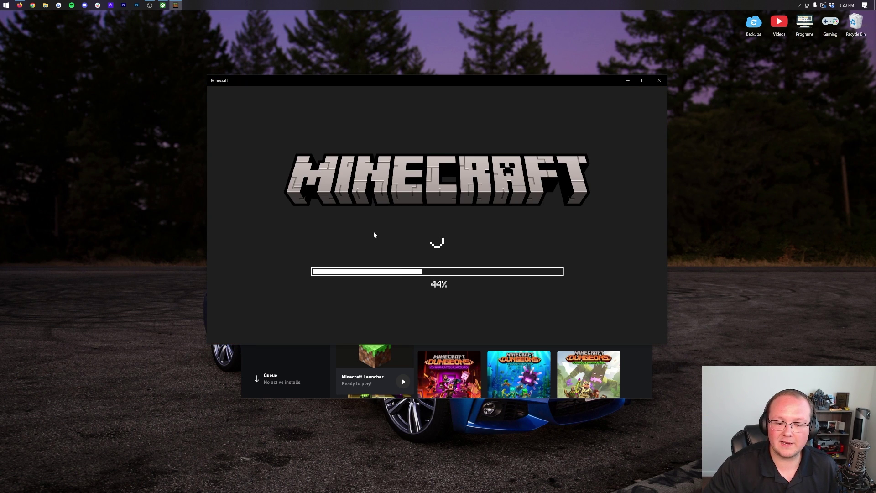